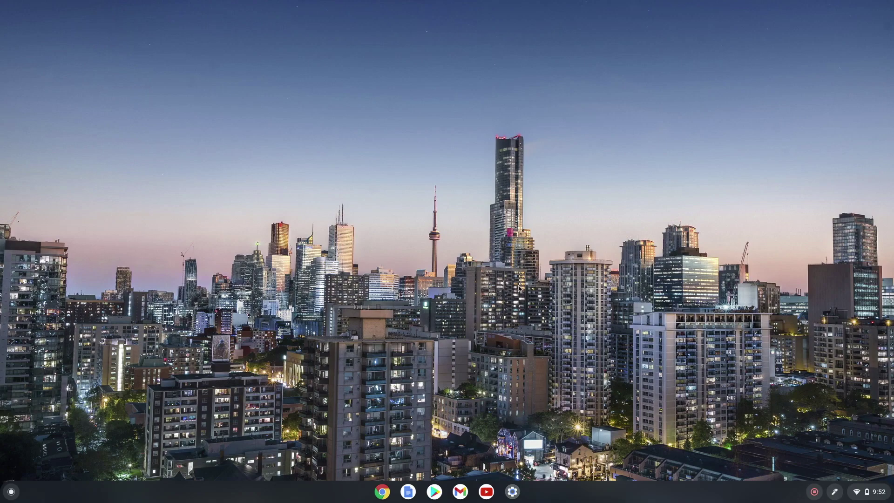
# Open the Google Play Store page under Apps in Chrome OS Settings.
pyautogui.click(516, 493)
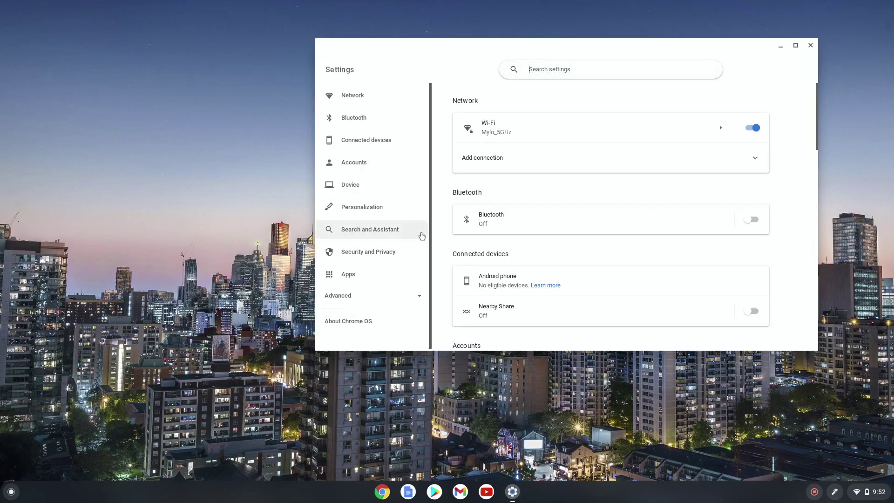
pyautogui.click(370, 275)
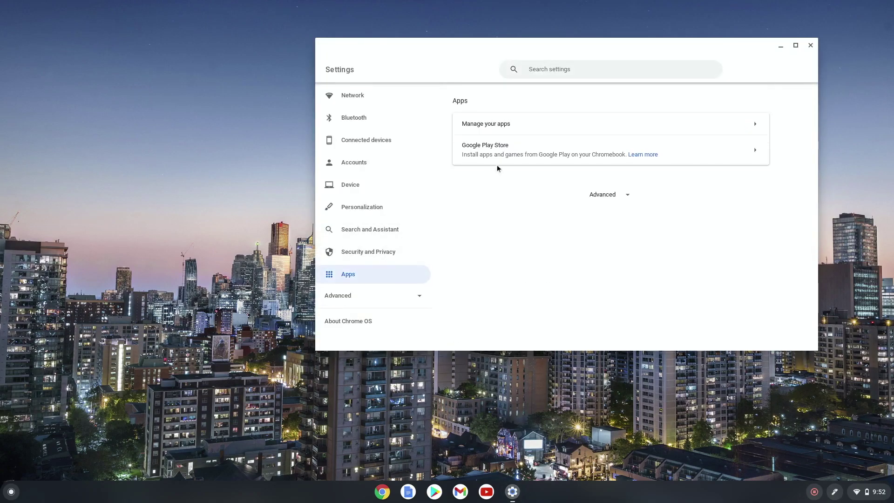
pyautogui.click(507, 156)
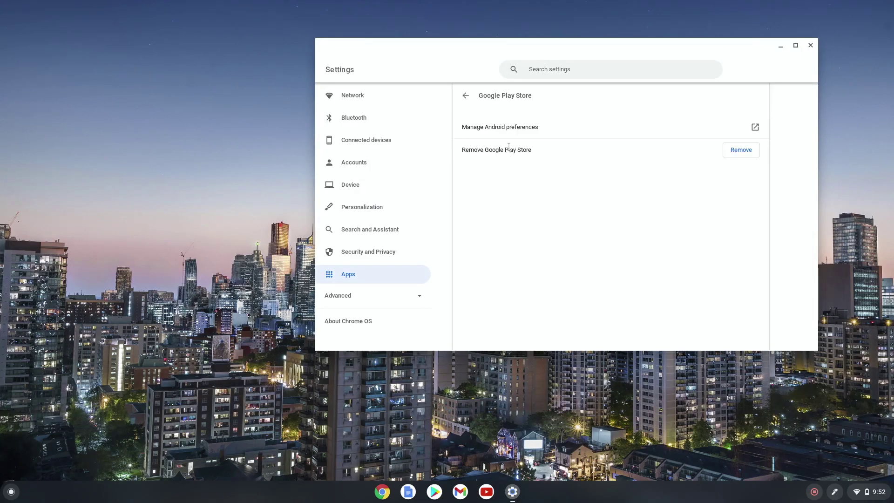
# Enable Android developer mode via the About device build number, then return to the settings list.
pyautogui.click(515, 136)
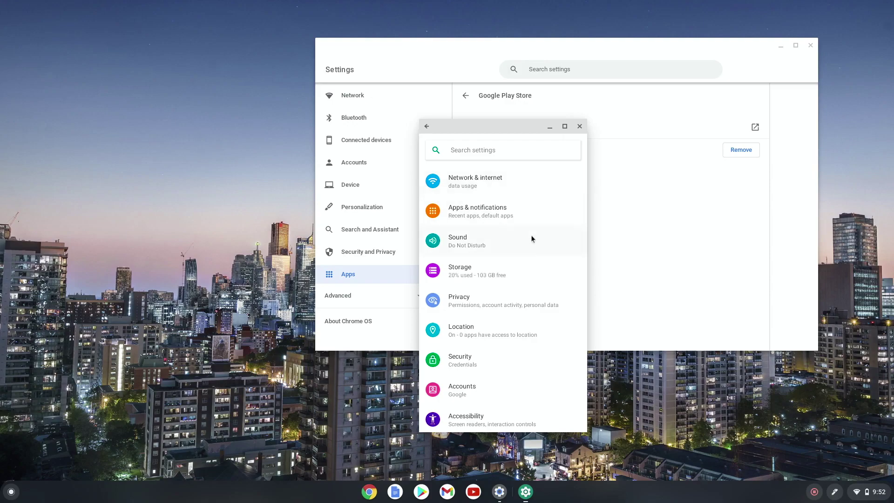
pyautogui.scroll(-3, 531, 239)
pyautogui.click(470, 417)
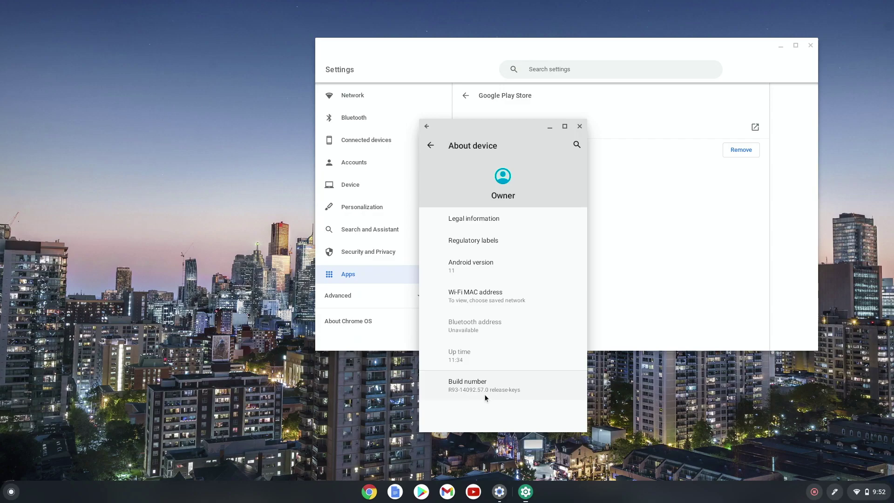
pyautogui.click(484, 391)
pyautogui.click(484, 390)
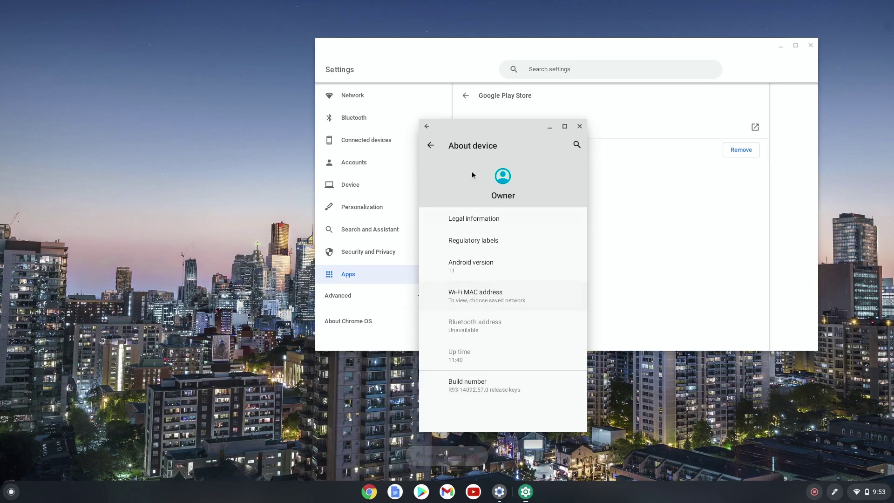
pyautogui.click(431, 147)
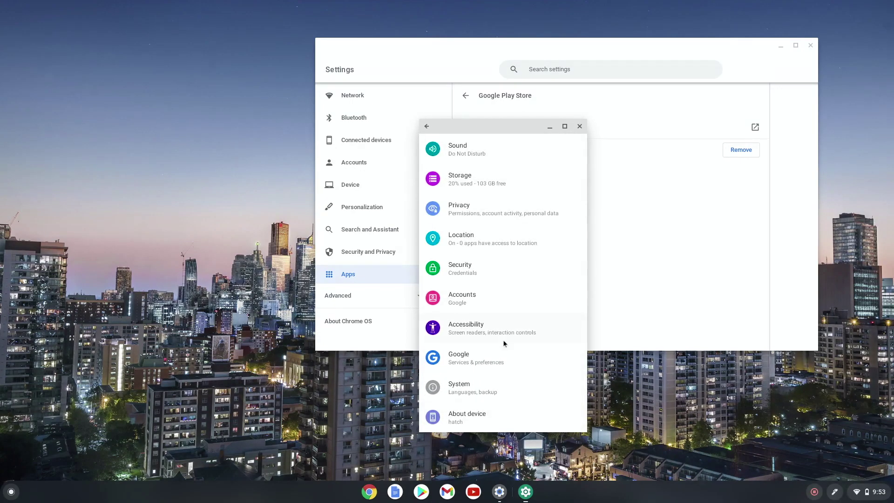
# Open System > Developer options and view running services with device memory usage.
pyautogui.click(481, 382)
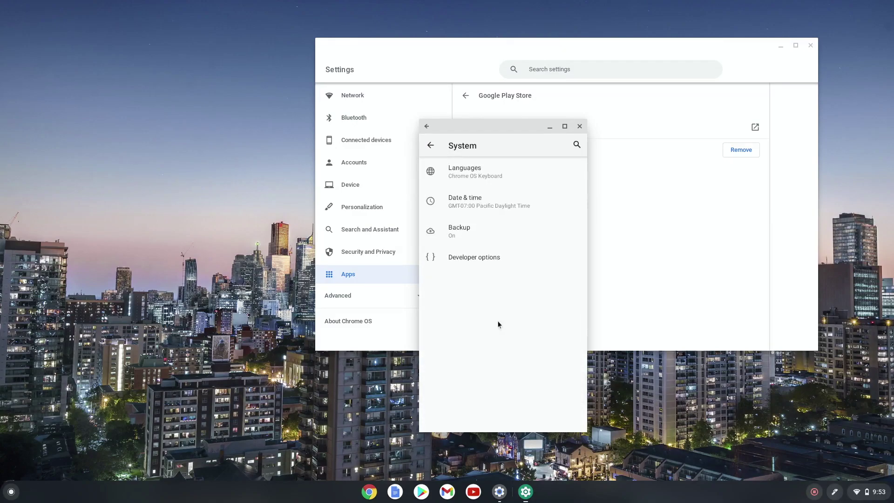
pyautogui.click(490, 258)
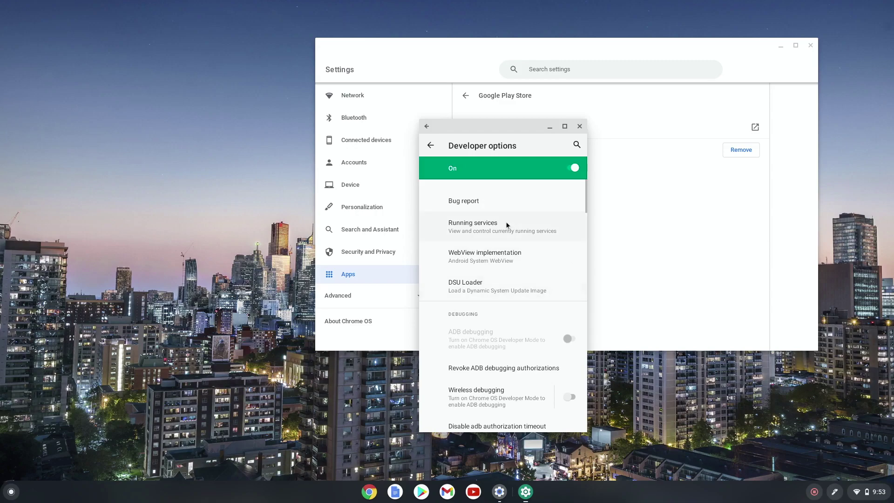
pyautogui.click(477, 221)
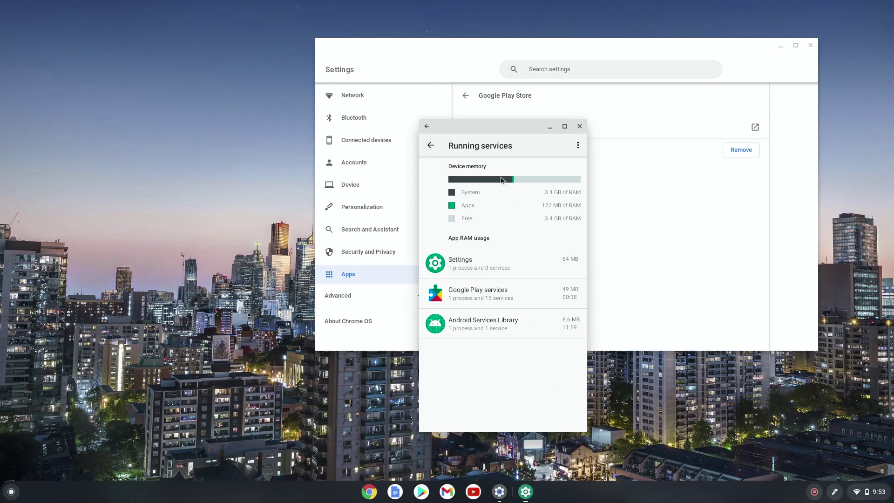
pyautogui.click(431, 145)
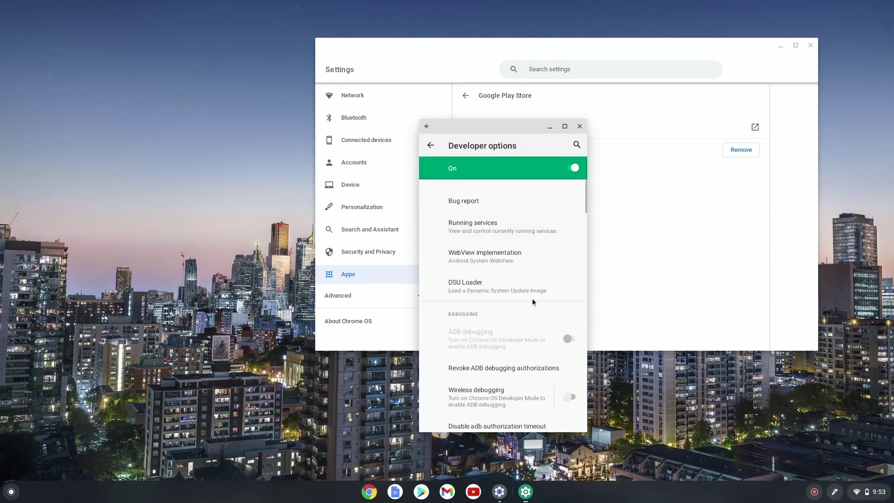
pyautogui.scroll(-3, 479, 308)
pyautogui.scroll(-3, 480, 307)
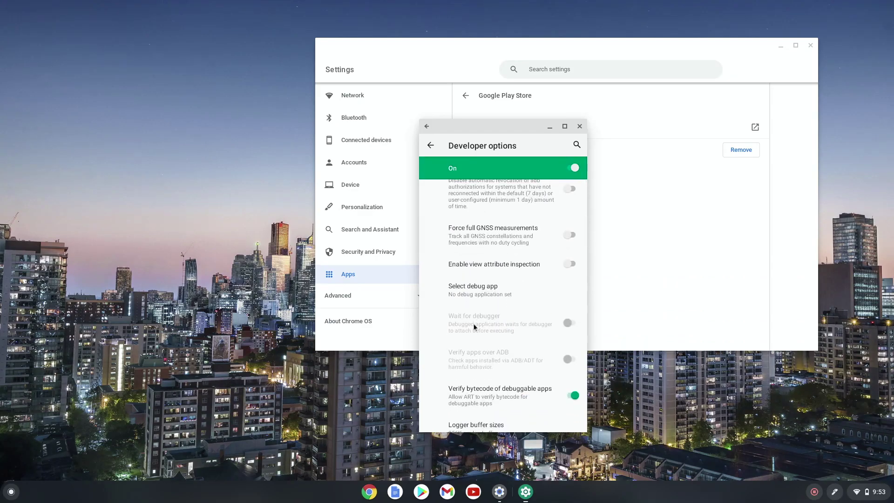
pyautogui.scroll(-2, 473, 327)
pyautogui.scroll(-3, 473, 327)
pyautogui.scroll(-2, 474, 327)
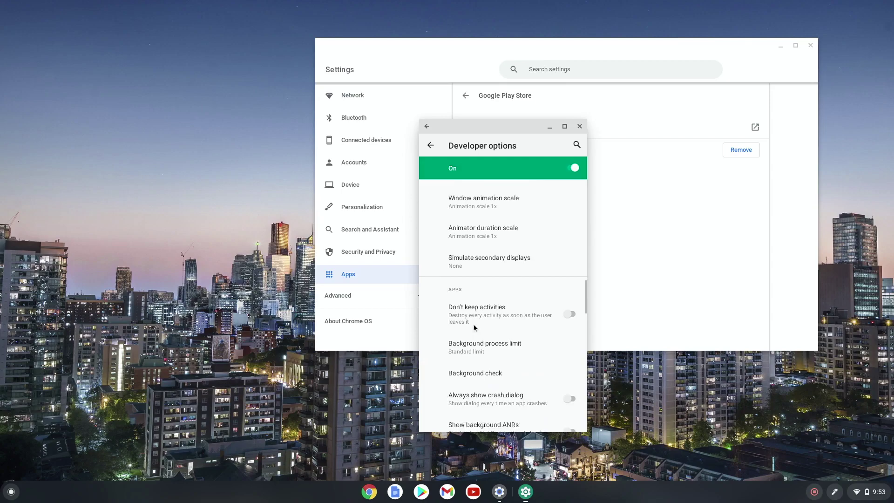
pyautogui.scroll(1, 473, 323)
pyautogui.scroll(2, 473, 323)
pyautogui.scroll(-3, 473, 323)
pyautogui.scroll(-5, 472, 326)
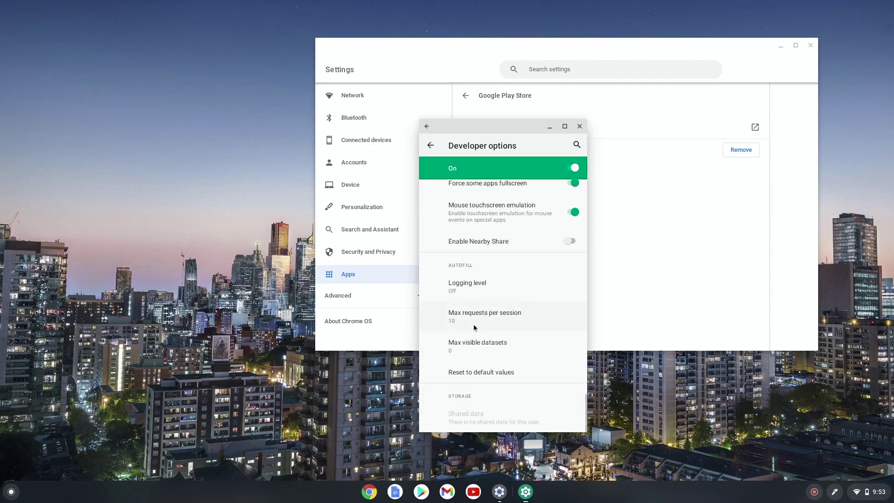
pyautogui.scroll(2, 473, 324)
pyautogui.scroll(2, 473, 324)
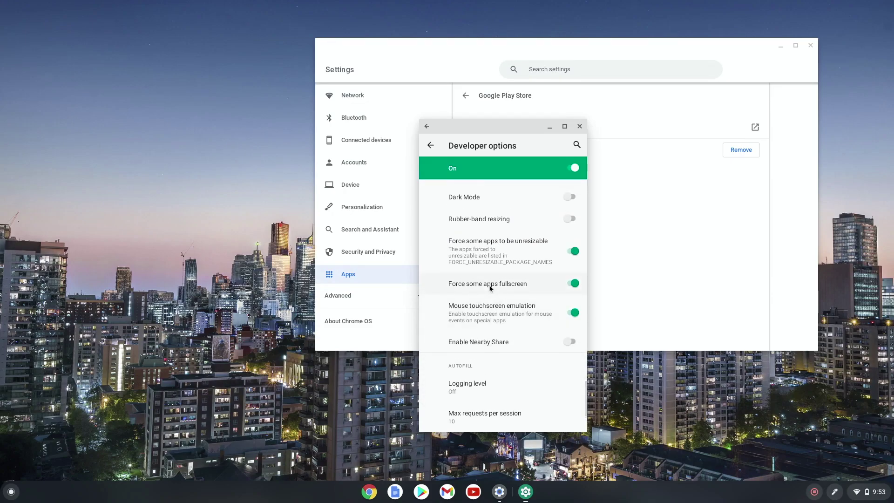
pyautogui.scroll(2, 489, 287)
pyautogui.scroll(1, 503, 253)
pyautogui.scroll(2, 503, 253)
pyautogui.scroll(2, 504, 253)
pyautogui.scroll(3, 504, 253)
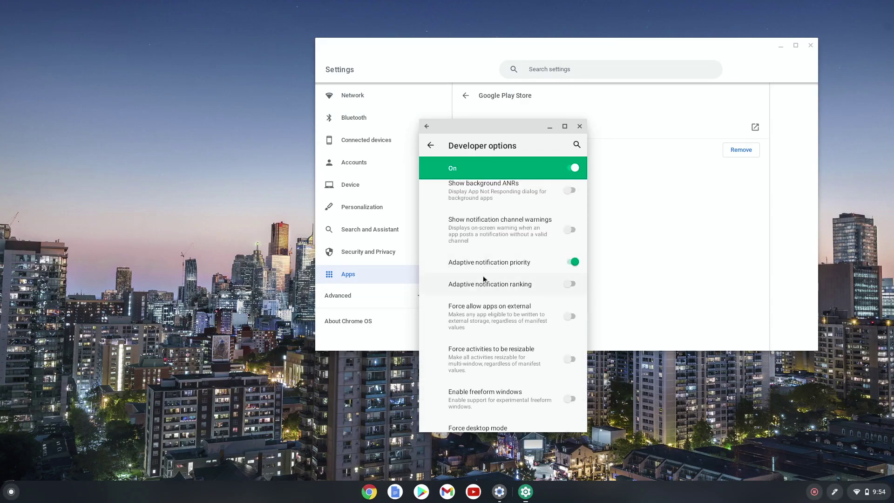
pyautogui.scroll(3, 483, 275)
pyautogui.scroll(5, 483, 276)
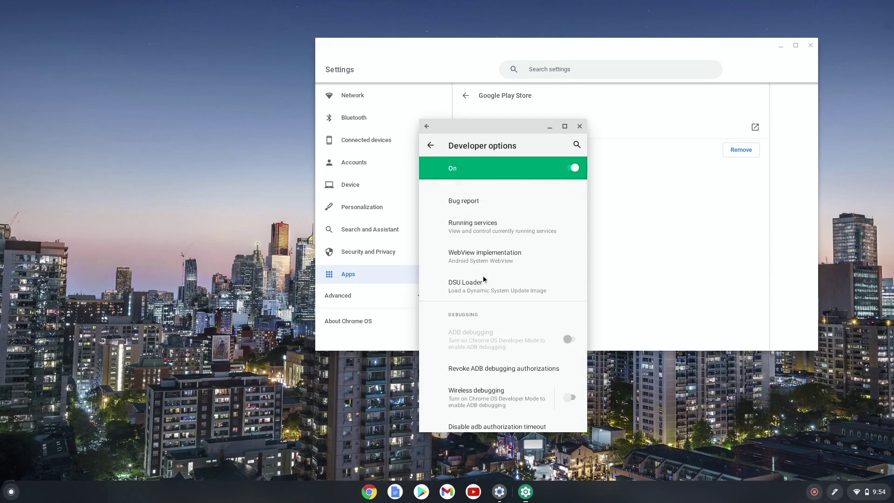